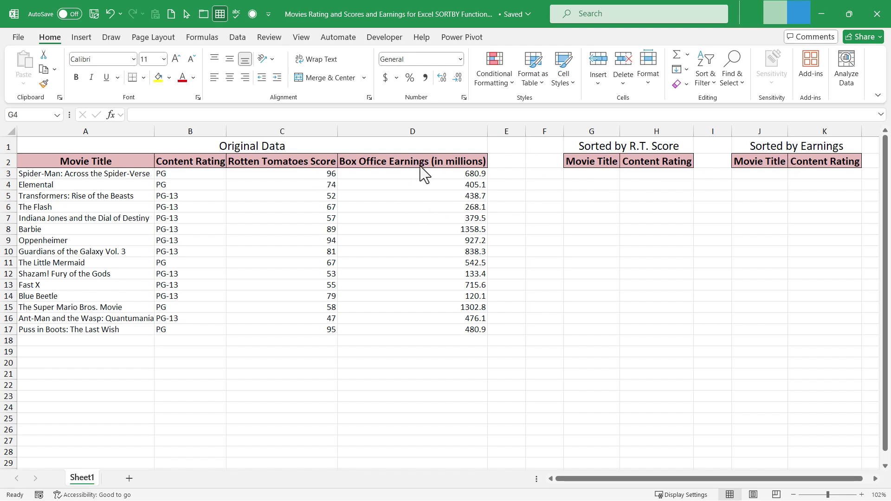
- Enter =SORTBY(A3:B17,C3:C17) in G3 to list titles and ratings by Rotten Tomatoes score
{"action": "left_click", "coordinate": [590, 174]}
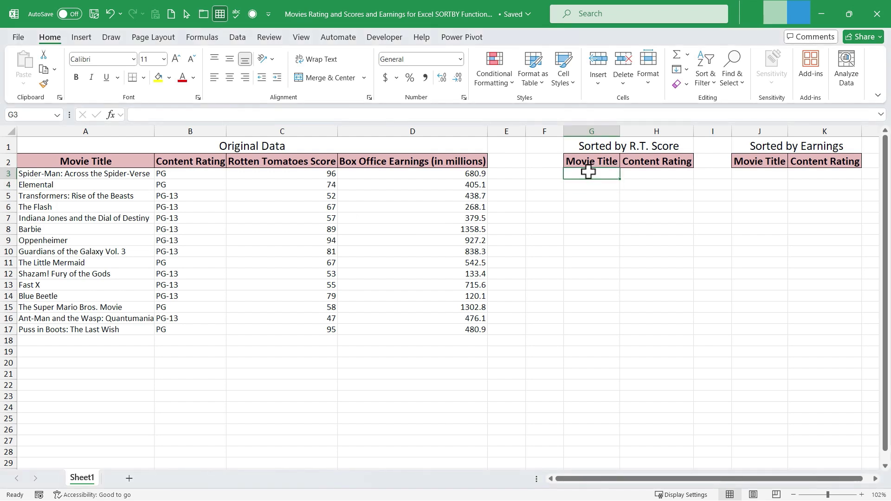
{"action": "type", "text": "=sortby"}
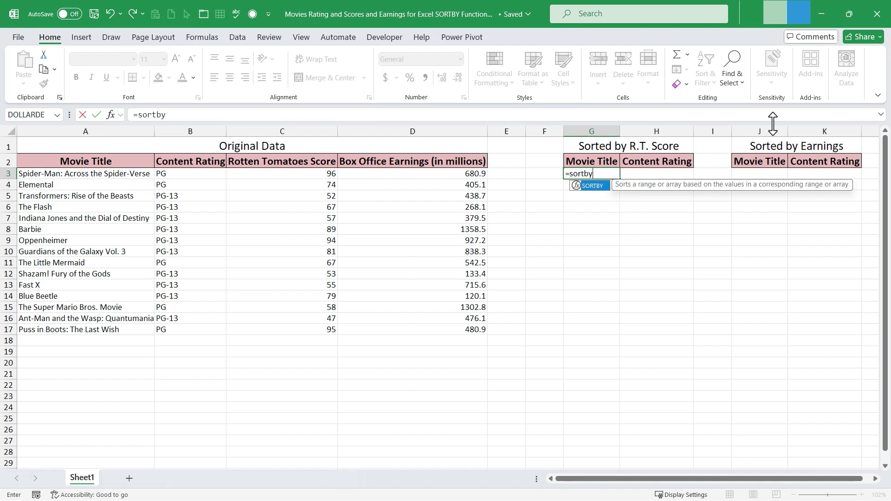
{"action": "type", "text": "("}
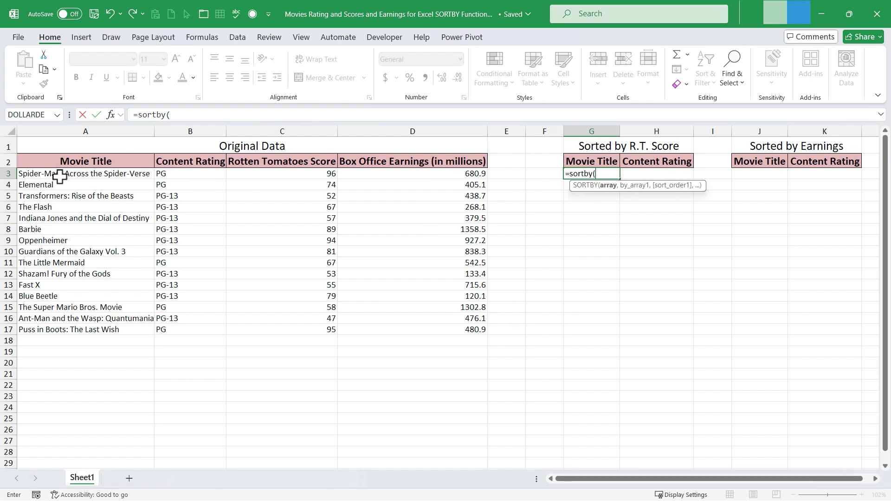
{"action": "left_click_drag", "start_coordinate": [62, 174], "coordinate": [182, 334]}
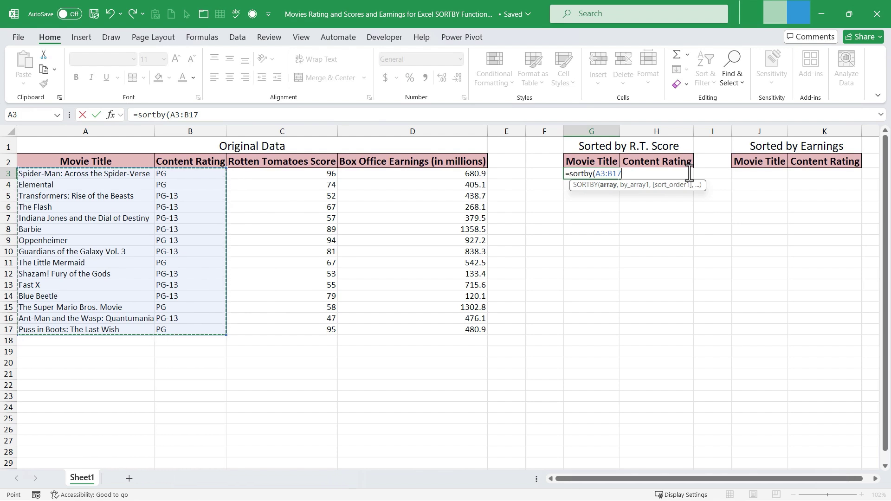
{"action": "type", "text": ","}
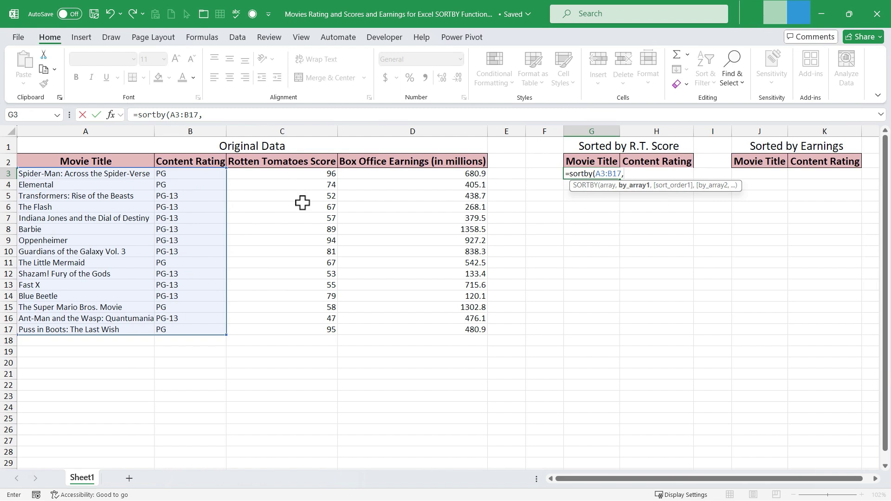
{"action": "left_click_drag", "start_coordinate": [302, 175], "coordinate": [294, 330]}
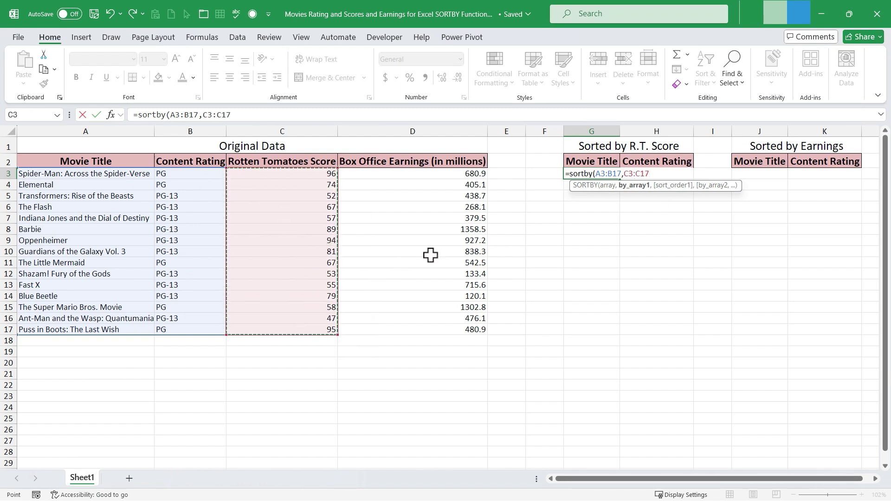
{"action": "key", "text": "F2"}
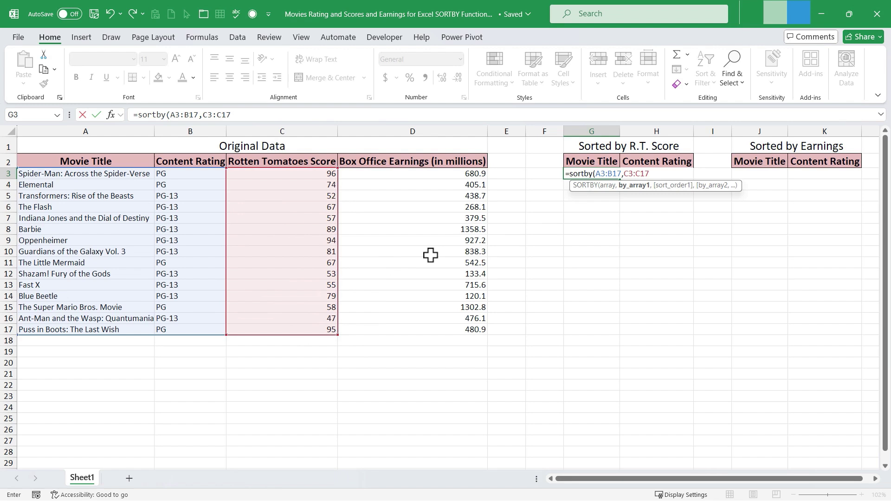
{"action": "type", "text": ")"}
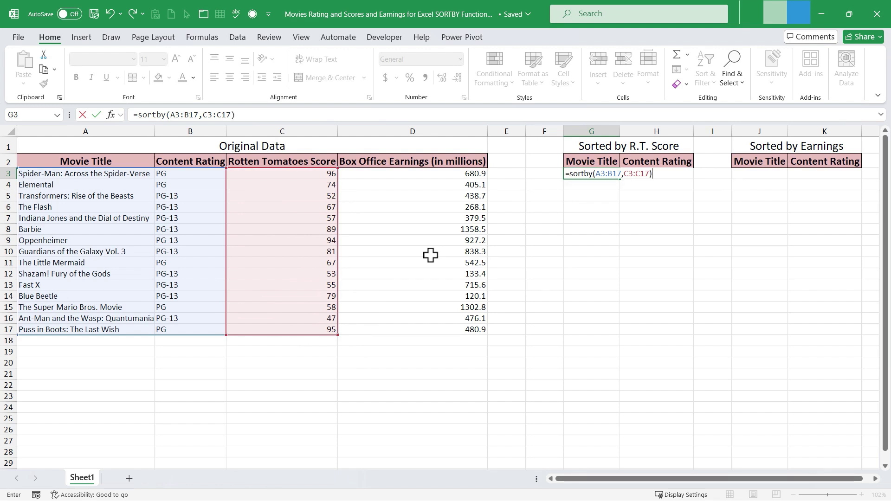
{"action": "key", "text": "Return"}
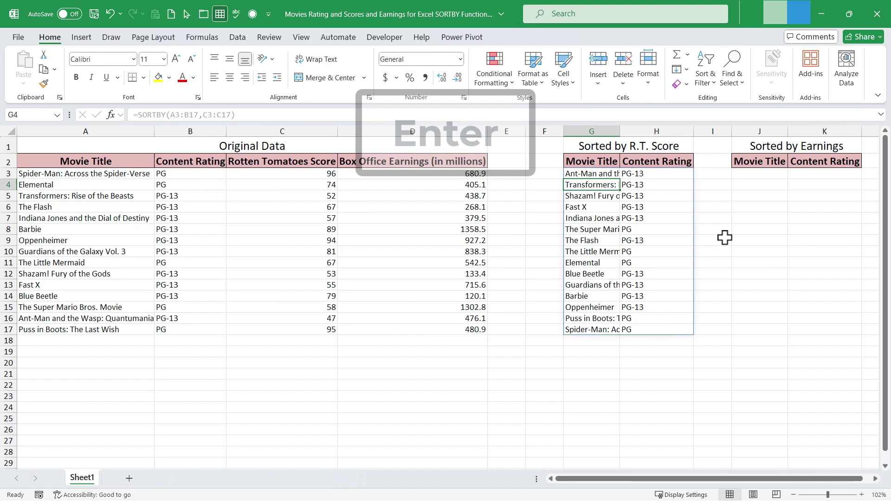
{"action": "left_click", "coordinate": [759, 318]}
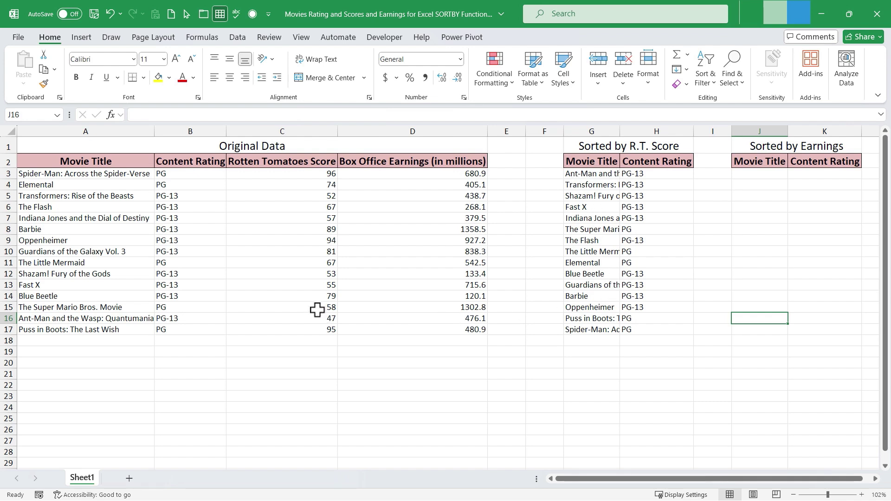
{"action": "left_click", "coordinate": [313, 194]}
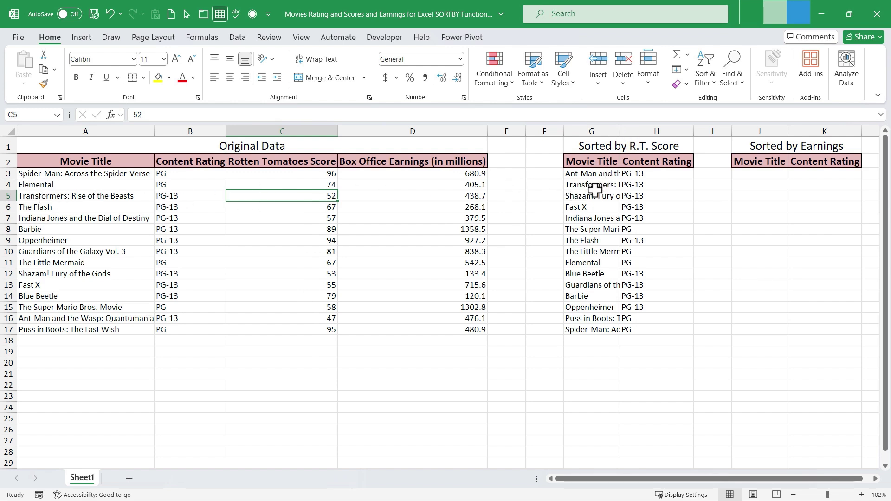
{"action": "left_click", "coordinate": [596, 175]}
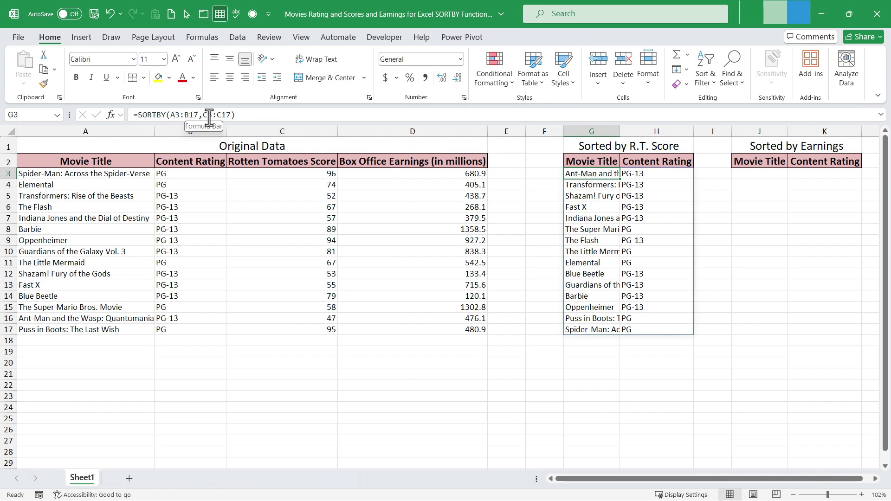
- Add -1 (Descending) so the G3 formula reads =SORTBY(A3:B17,C3:C17,-1)
{"action": "left_click", "coordinate": [227, 115]}
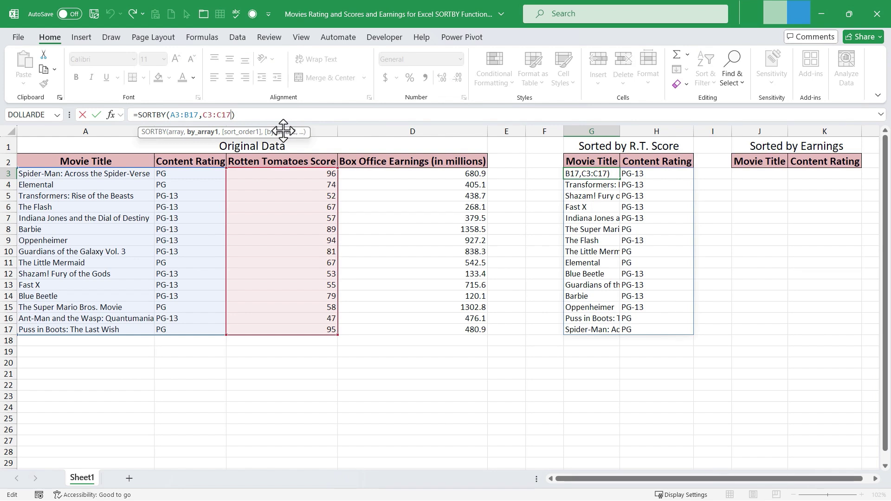
{"action": "type", "text": ","}
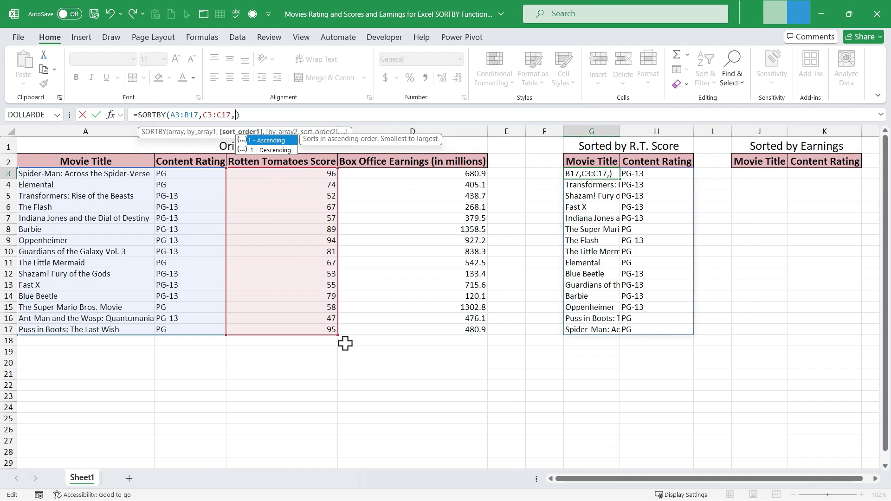
{"action": "double_click", "coordinate": [272, 149]}
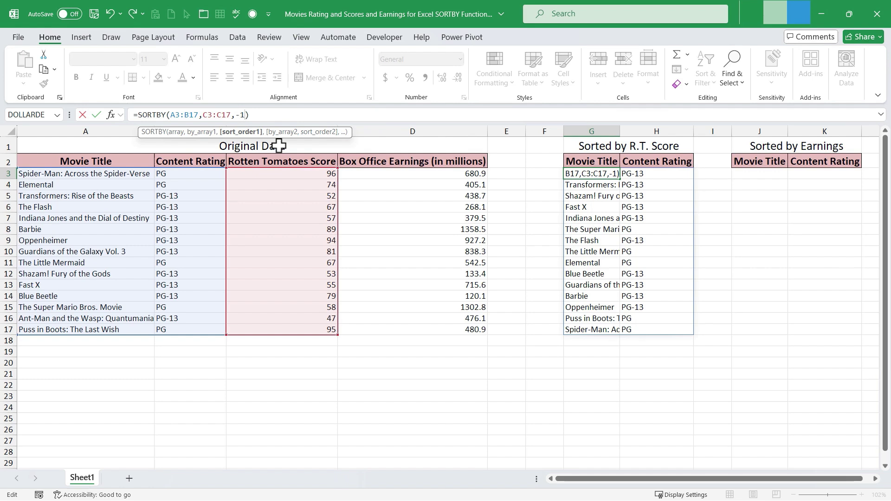
{"action": "key", "text": "Return"}
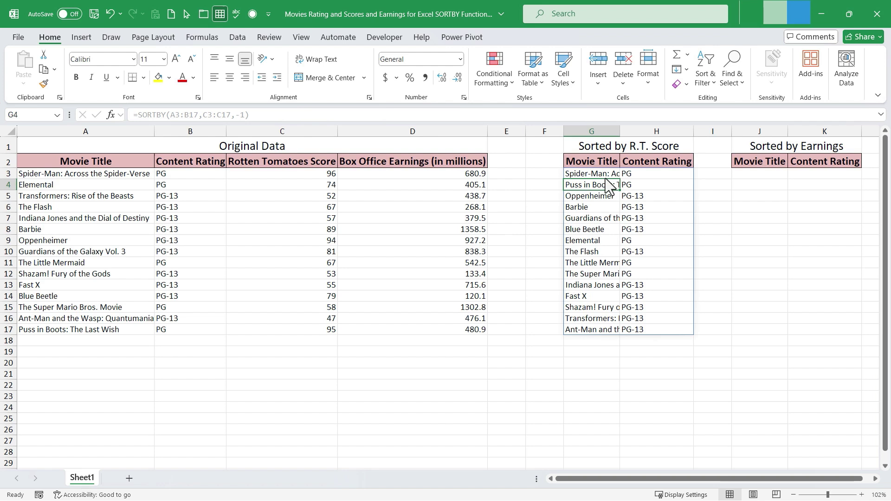
{"action": "left_click", "coordinate": [603, 174]}
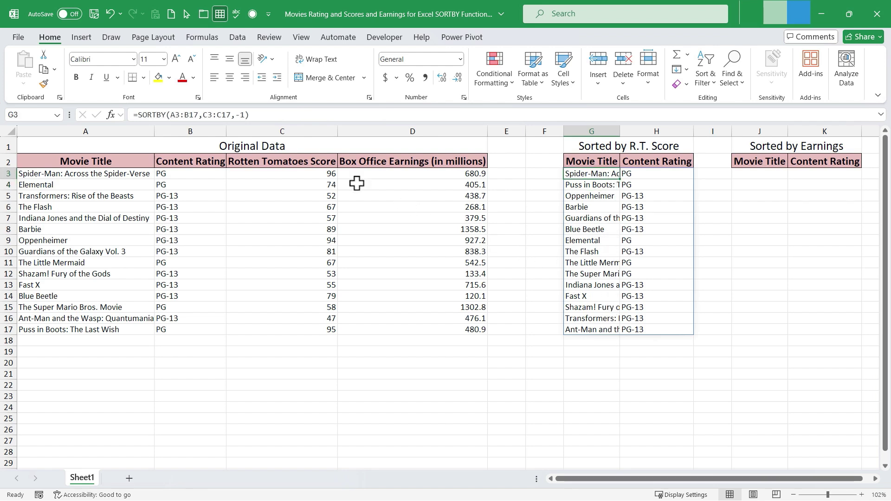
{"action": "left_click", "coordinate": [244, 116]}
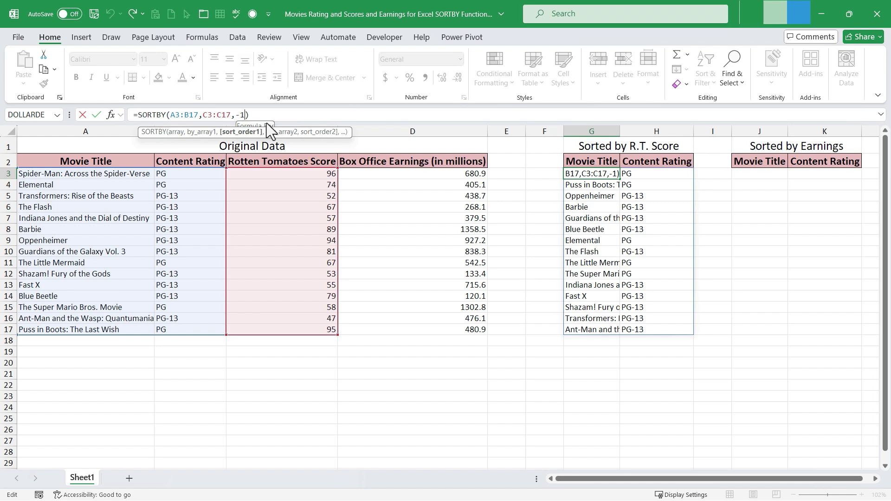
{"action": "type", "text": ","}
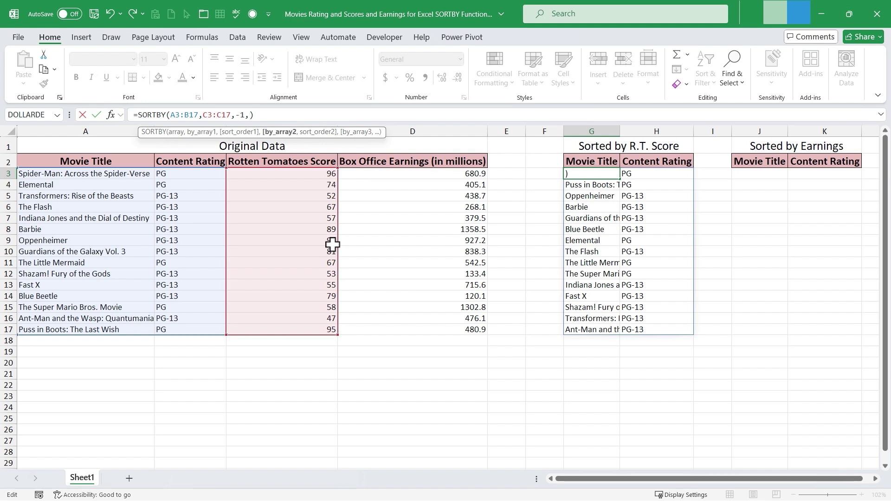
{"action": "left_click_drag", "start_coordinate": [376, 175], "coordinate": [378, 203]}
{"action": "key", "text": "BackSpace"}
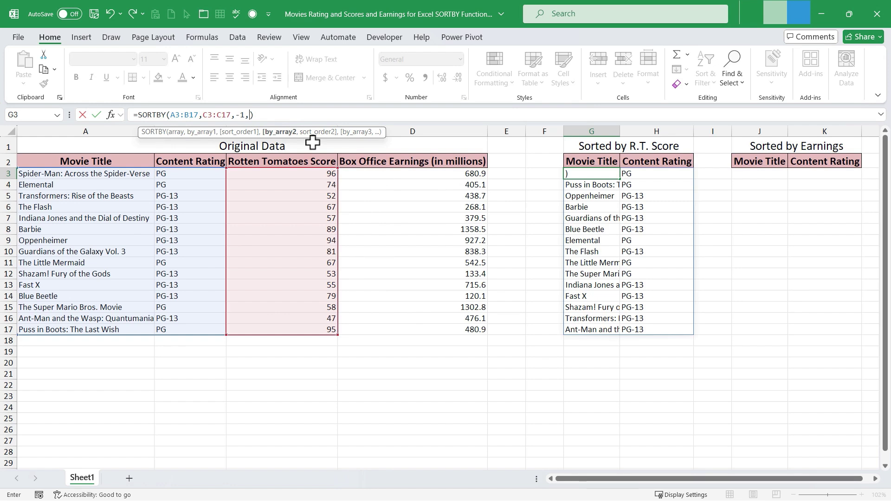
{"action": "key", "text": "BackSpace"}
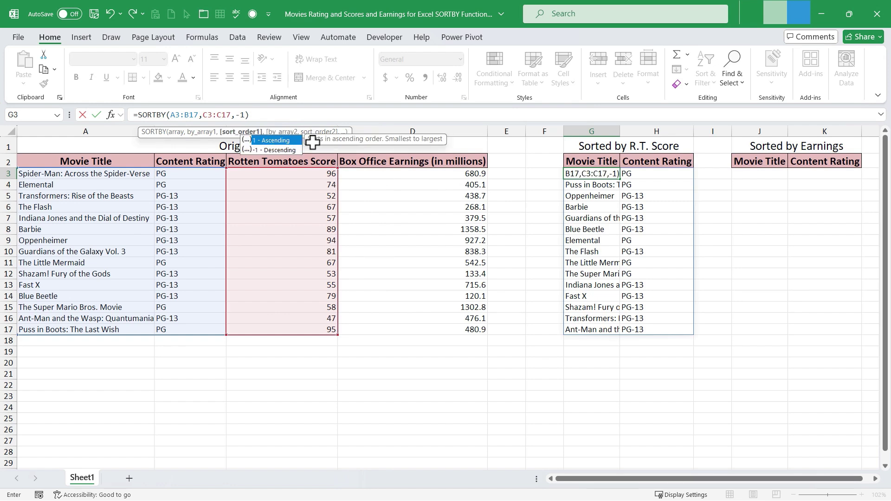
{"action": "key", "text": "Return"}
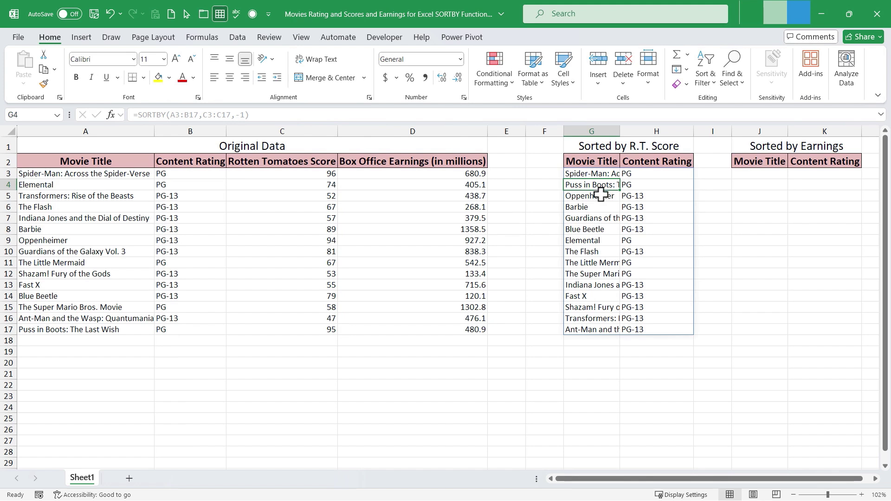
{"action": "left_click", "coordinate": [727, 185]}
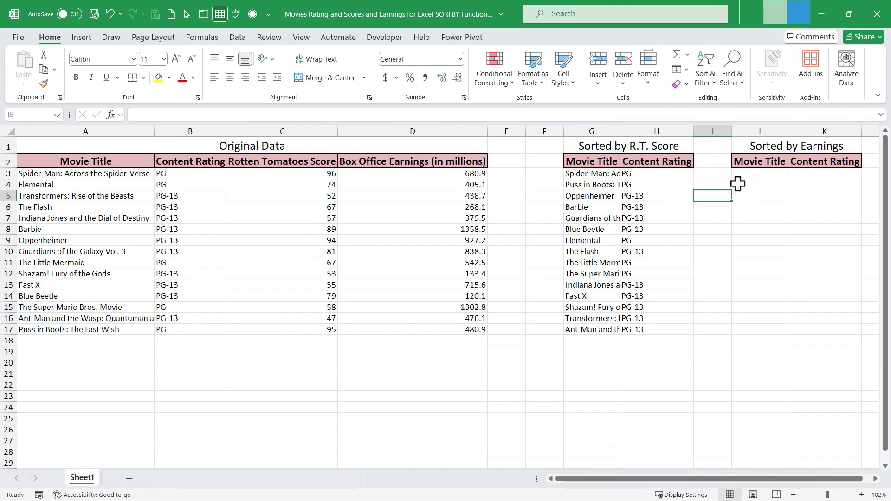
- Enter =SORTBY(A3:B17,D3:D17,-1) in J3 to list titles and ratings by earnings, highest first
{"action": "left_click", "coordinate": [761, 177]}
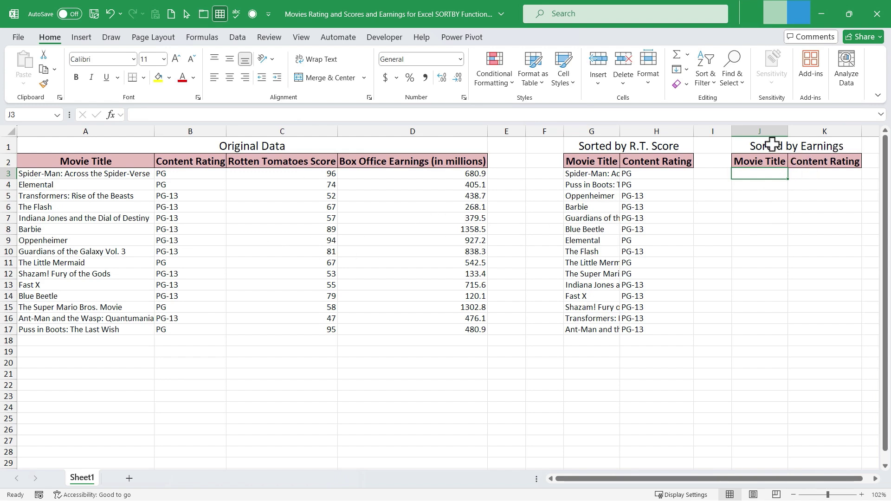
{"action": "type", "text": "="}
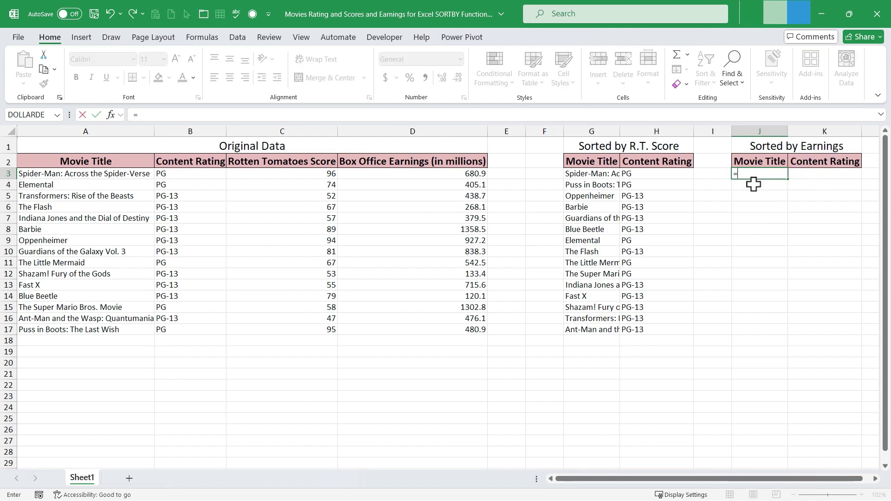
{"action": "type", "text": "sortby("}
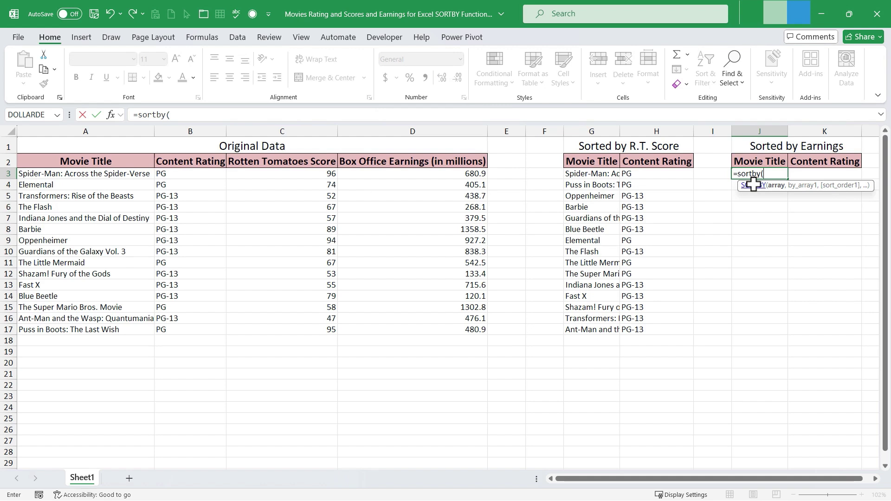
{"action": "left_click_drag", "start_coordinate": [89, 174], "coordinate": [178, 329]}
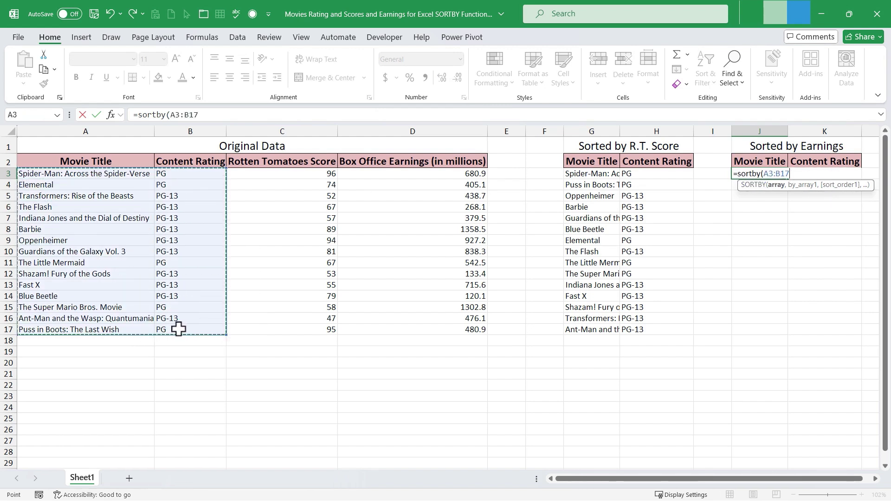
{"action": "type", "text": ","}
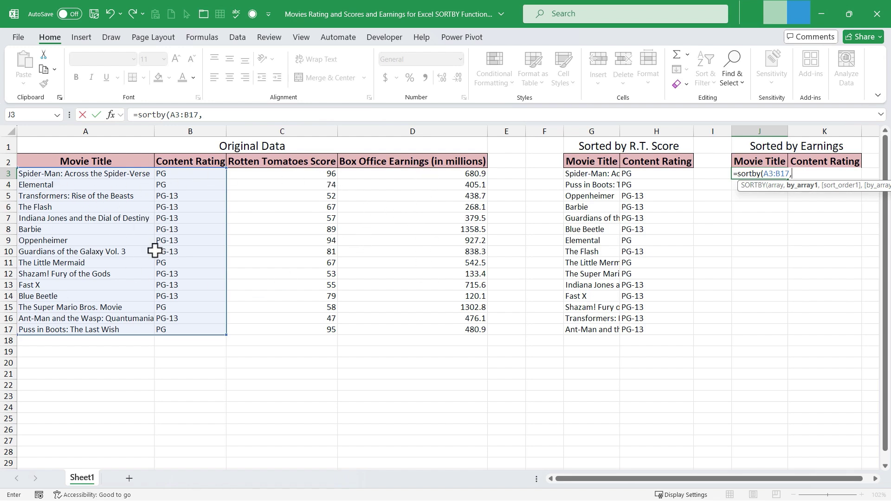
{"action": "left_click_drag", "start_coordinate": [425, 175], "coordinate": [431, 328]}
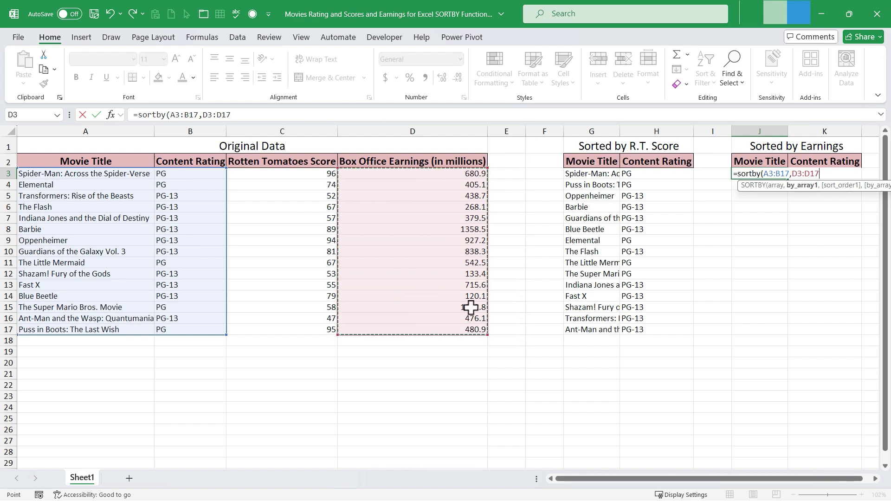
{"action": "type", "text": ","}
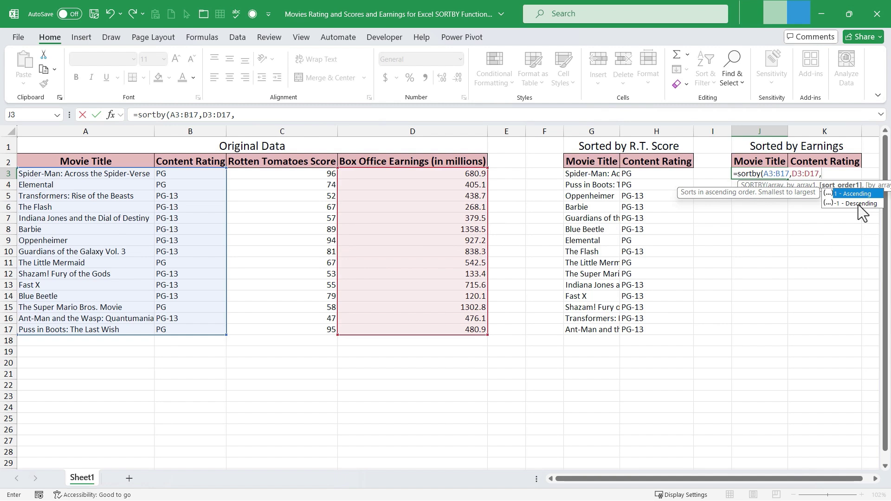
{"action": "type", "text": "-1)"}
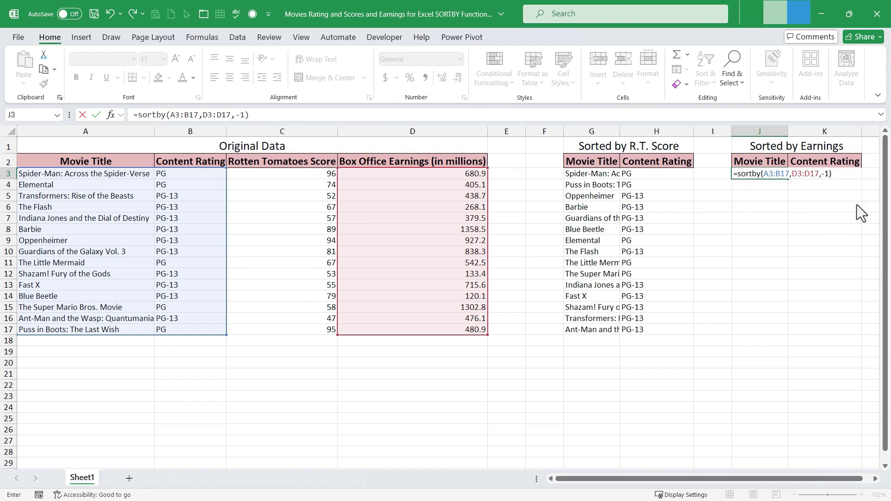
{"action": "key", "text": "Return"}
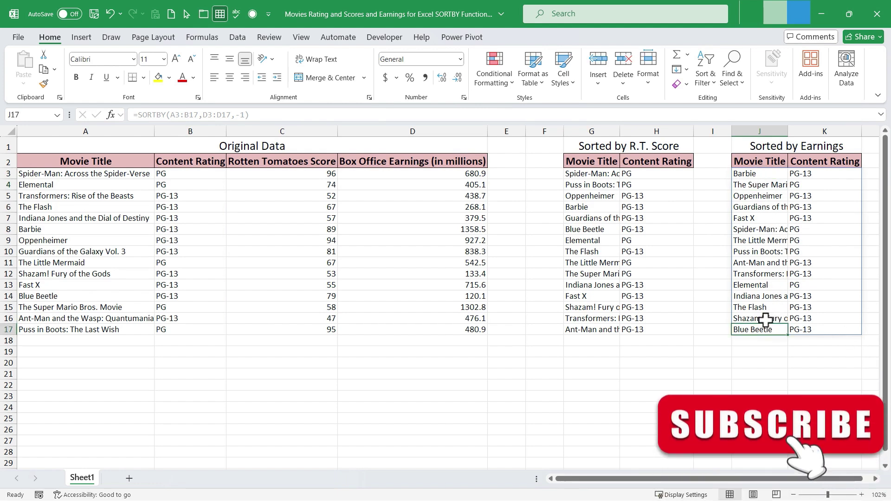
- Select several spilled title and rating cells in G3:H17 to show they share one SORTBY formula
{"action": "left_click", "coordinate": [824, 362]}
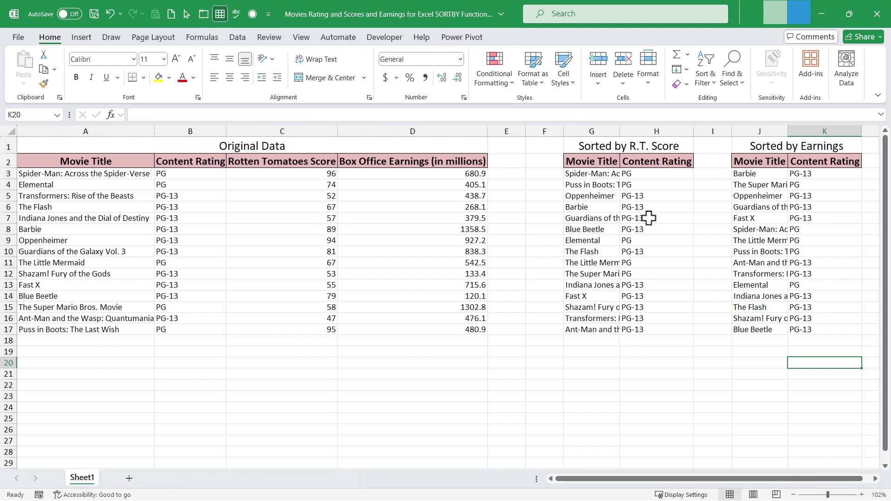
{"action": "left_click", "coordinate": [629, 218]}
{"action": "left_click", "coordinate": [593, 228]}
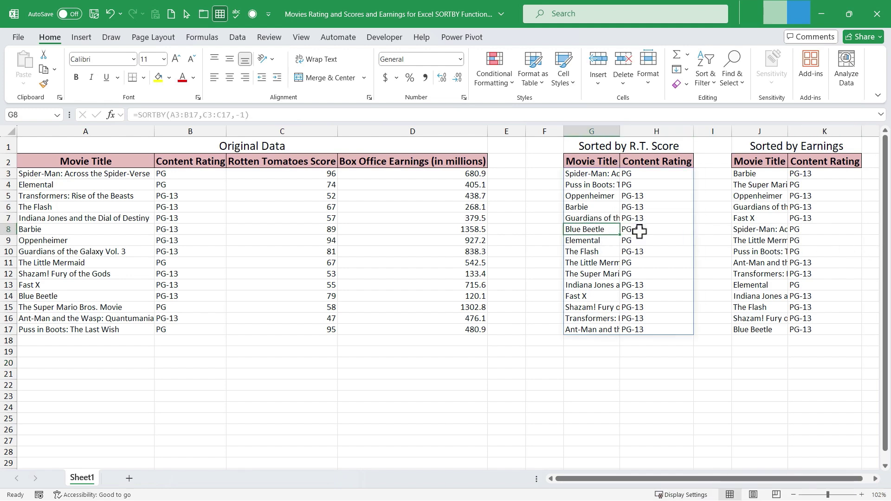
{"action": "left_click", "coordinate": [670, 242]}
{"action": "left_click", "coordinate": [656, 208]}
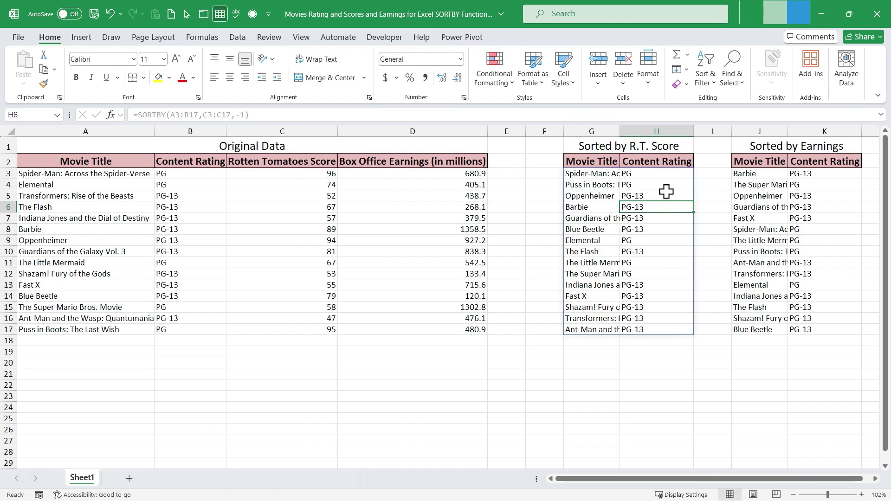
{"action": "left_click", "coordinate": [673, 331]}
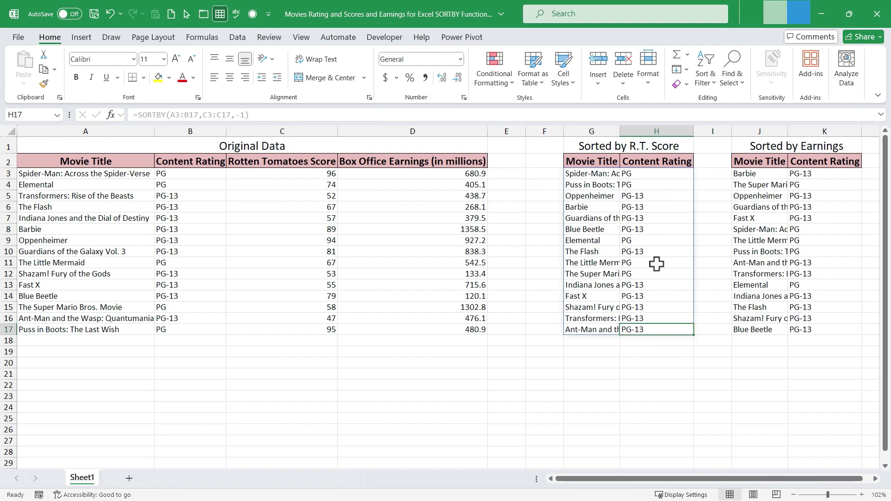
{"action": "left_click", "coordinate": [595, 298]}
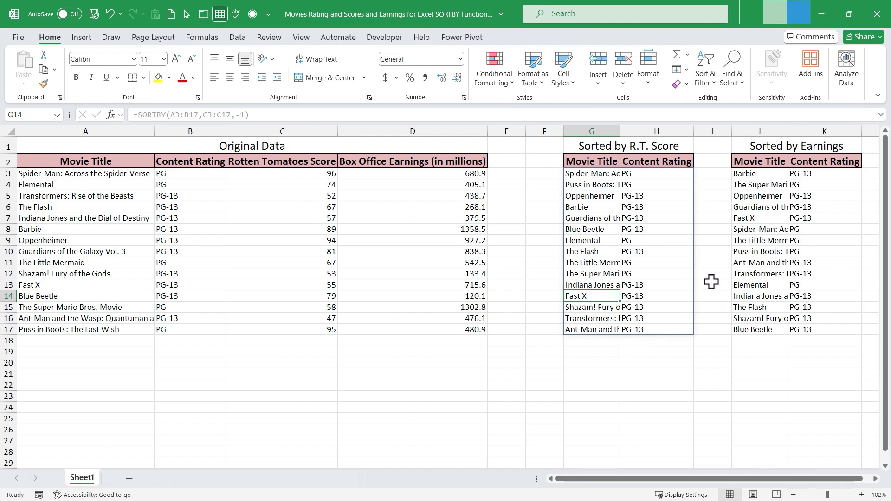
{"action": "left_click", "coordinate": [659, 249]}
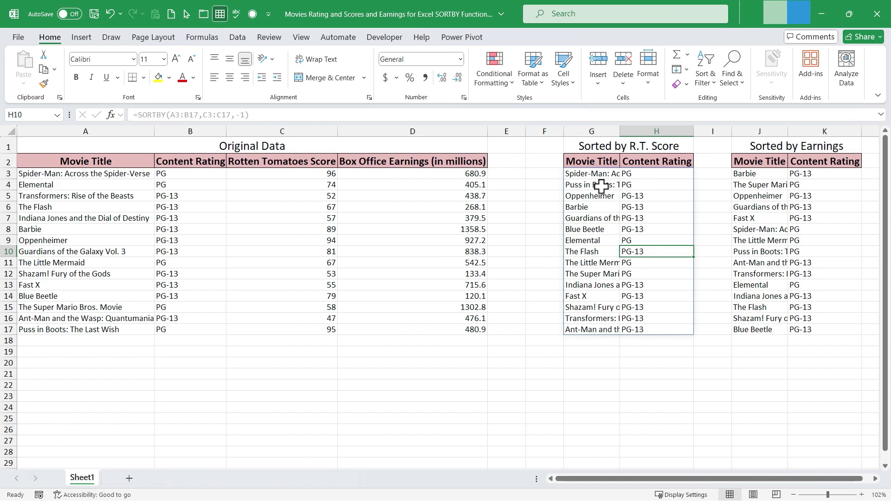
- View the G3 SORTBY formula without changes, then try deleting The Flash in G10
{"action": "left_click", "coordinate": [591, 177]}
{"action": "double_click", "coordinate": [586, 177]}
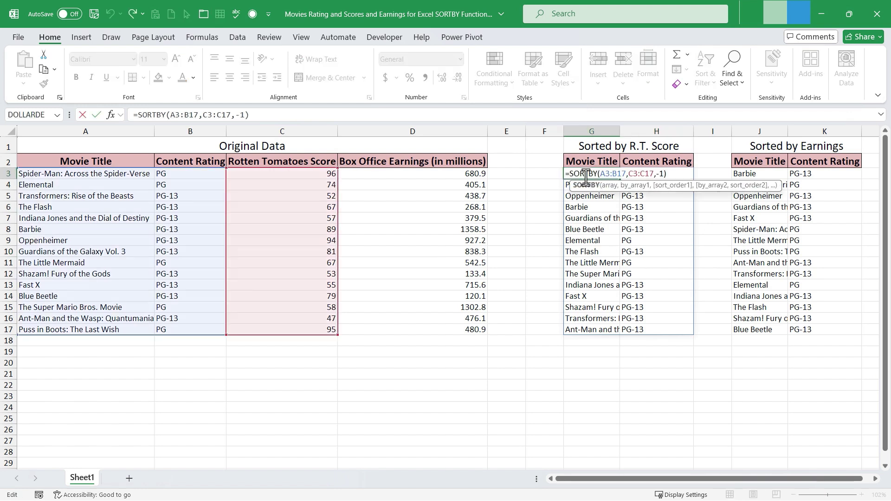
{"action": "key", "text": "Escape"}
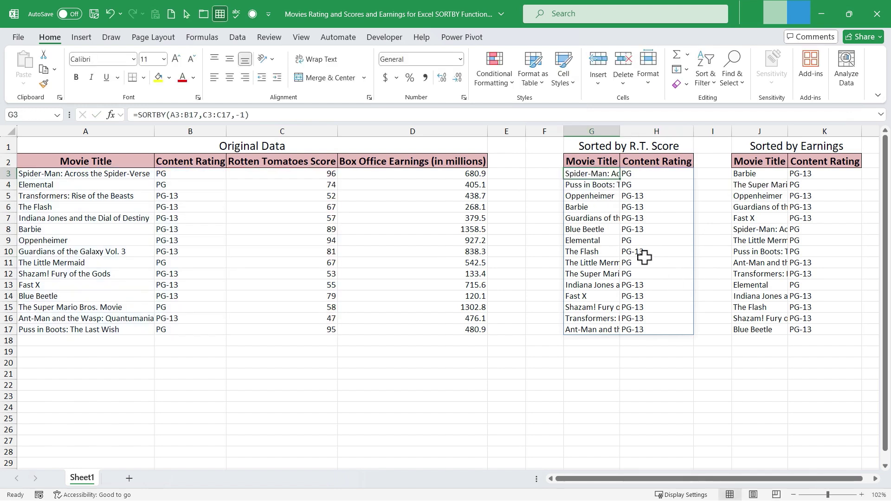
{"action": "left_click", "coordinate": [587, 255]}
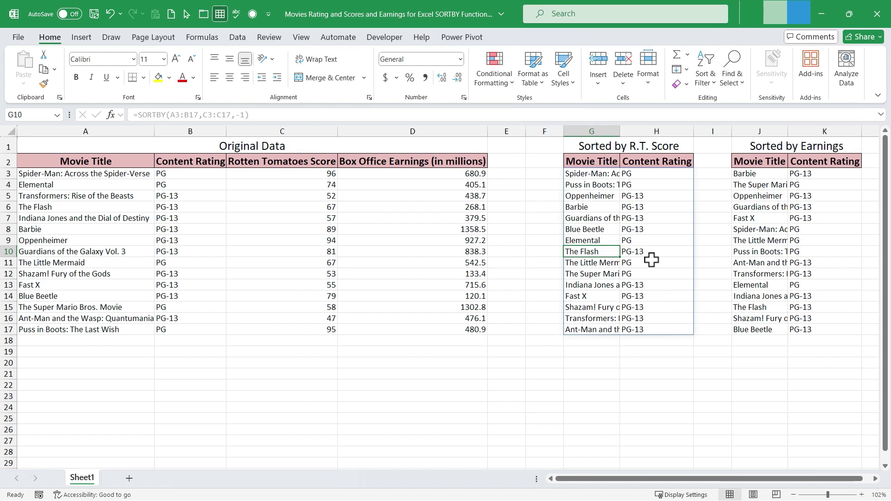
{"action": "key", "text": "Delete"}
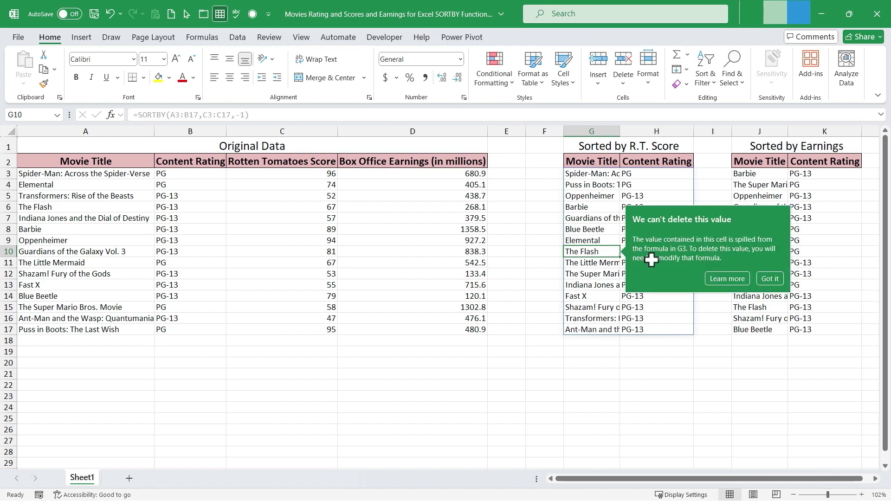
- Overwrite G10 to trigger a #SPILL! error, then show the restored SORTBY formula in G3
{"action": "key", "text": "BackSpace"}
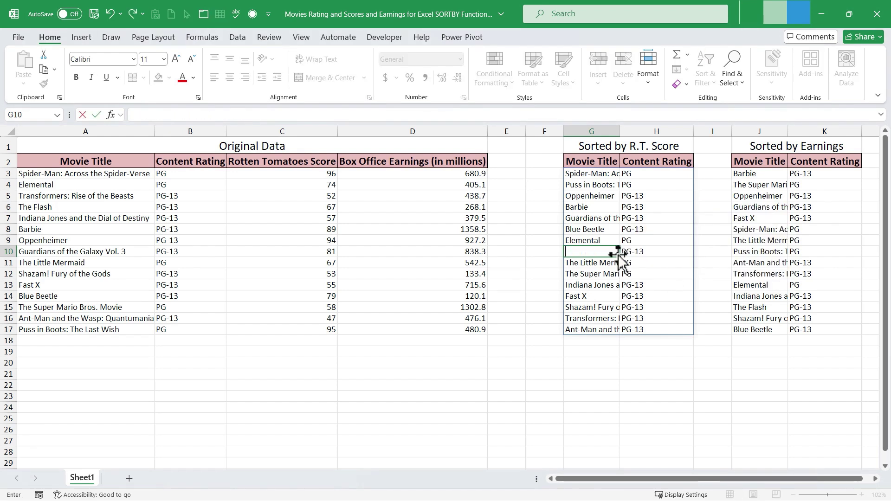
{"action": "left_click", "coordinate": [604, 285]}
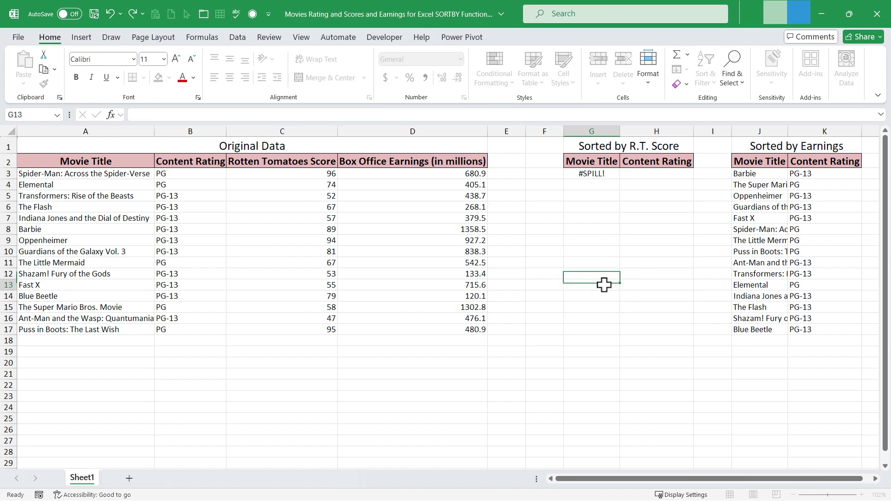
{"action": "left_click", "coordinate": [626, 385]}
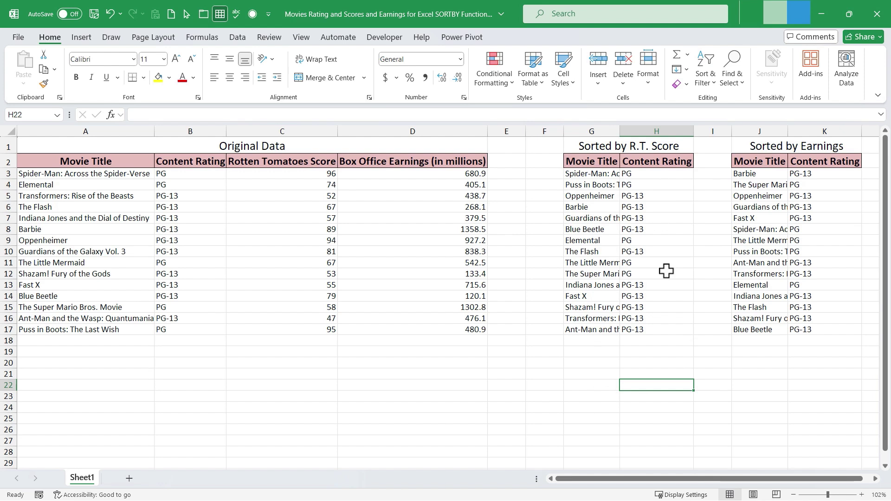
{"action": "left_click", "coordinate": [592, 175]}
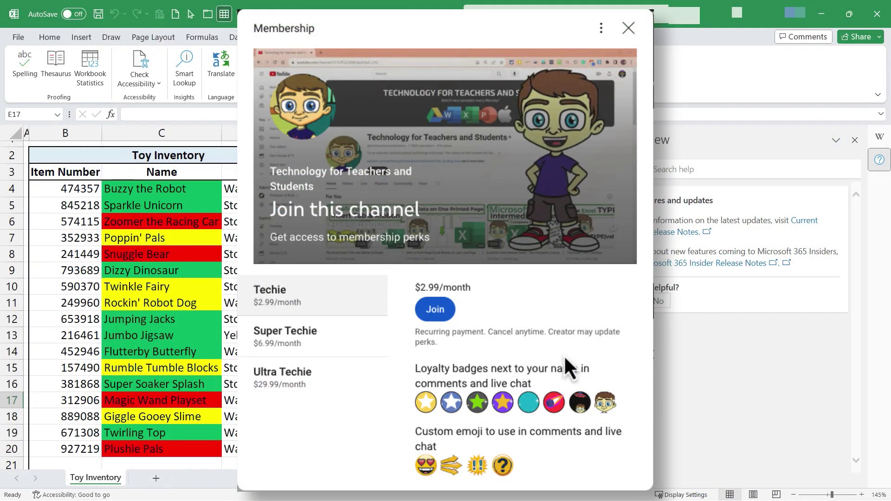
{"action": "scroll", "coordinate": [563, 349], "scroll_direction": "down", "scroll_amount": 2}
{"action": "scroll", "coordinate": [563, 349], "scroll_direction": "up", "scroll_amount": 2}
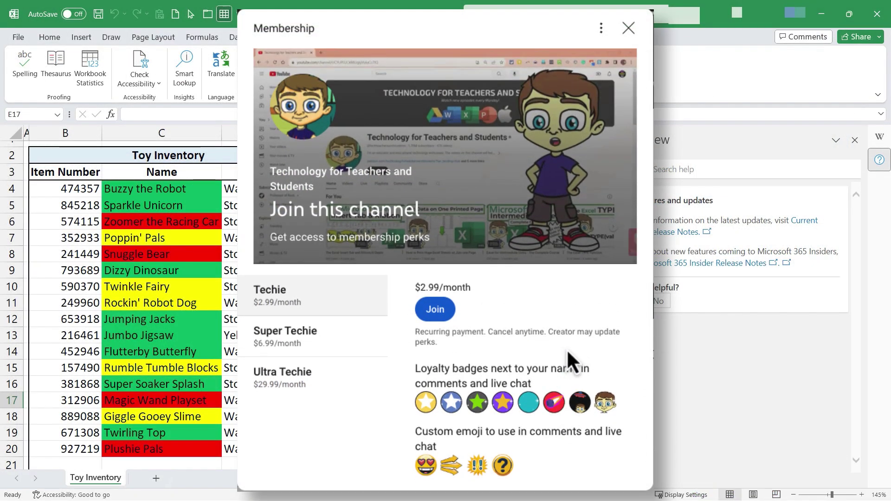